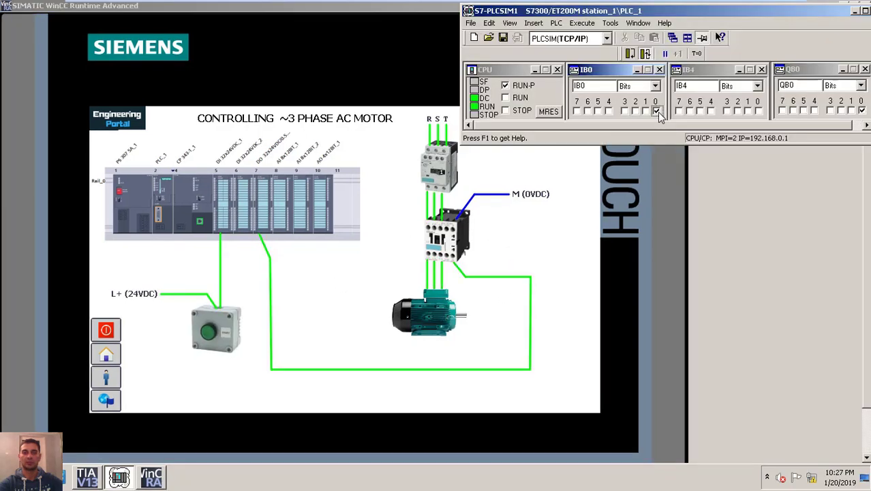
- Operate the simulated start and stop inputs, bits 0 and 1 of IB0, and switch on bit 0 of IB4
{"action": "left_click", "coordinate": [656, 111]}
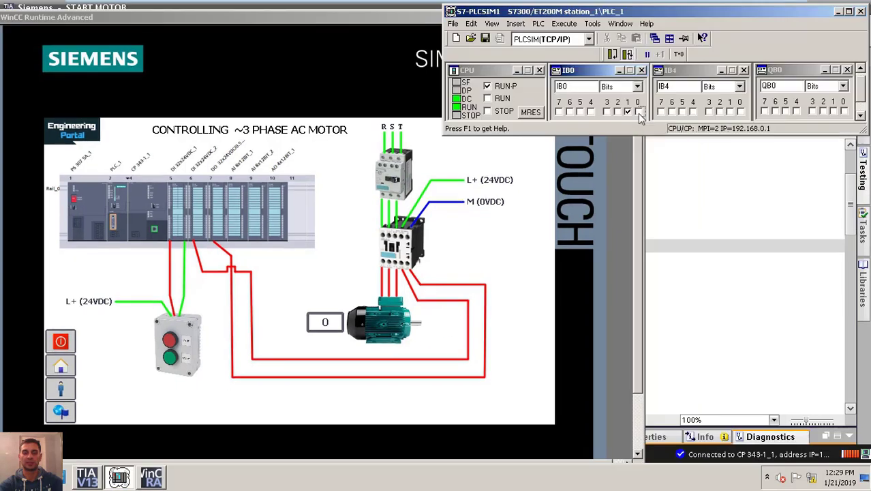
{"action": "left_click", "coordinate": [638, 111]}
{"action": "left_click", "coordinate": [638, 111]}
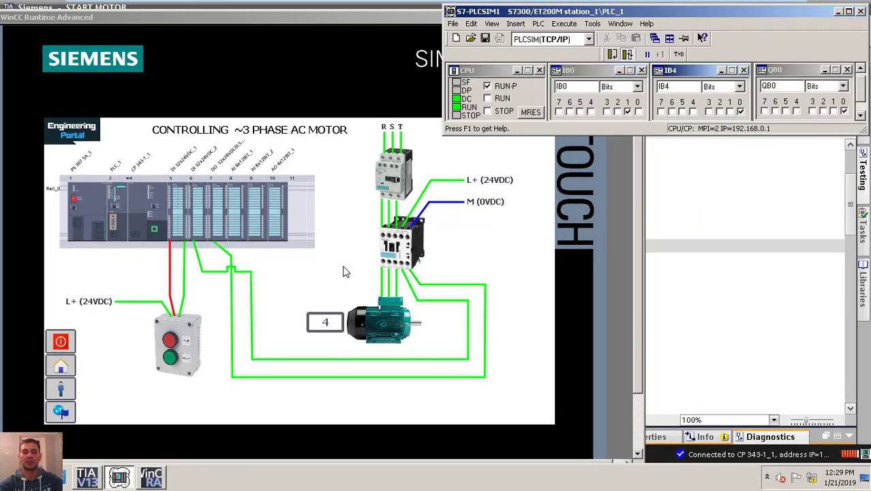
{"action": "left_click", "coordinate": [627, 111]}
{"action": "left_click", "coordinate": [740, 111]}
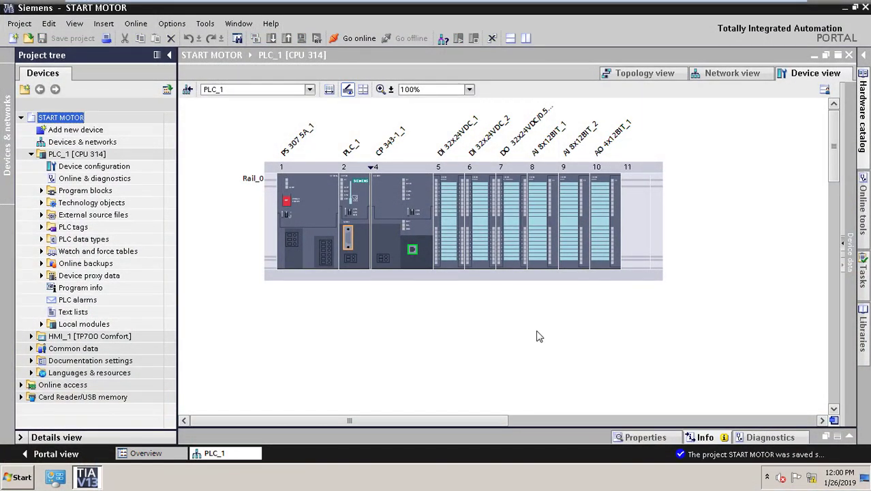
- Start the simulation for PLC_1 and load its software into the simulated PLC
{"action": "left_click", "coordinate": [79, 157]}
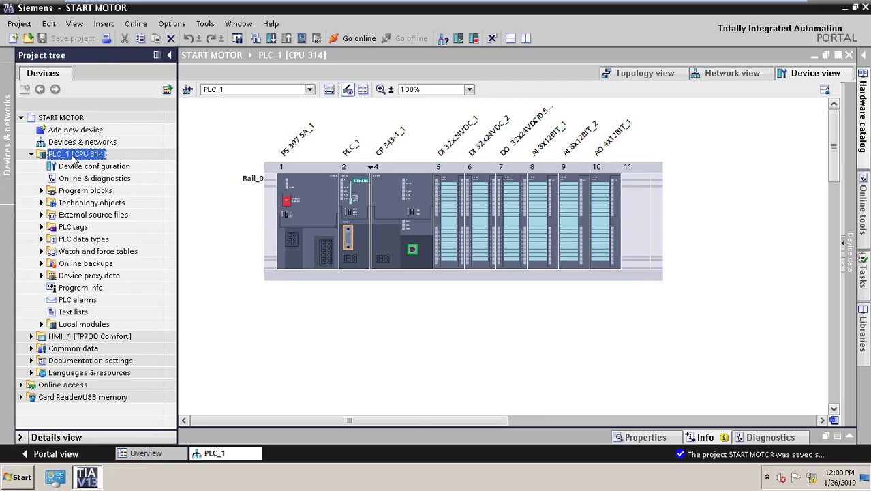
{"action": "left_click", "coordinate": [301, 39]}
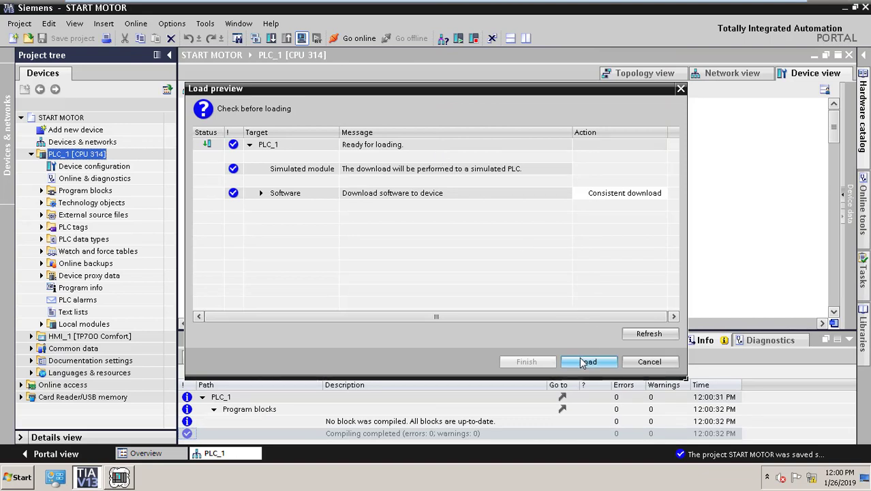
{"action": "left_click", "coordinate": [589, 362]}
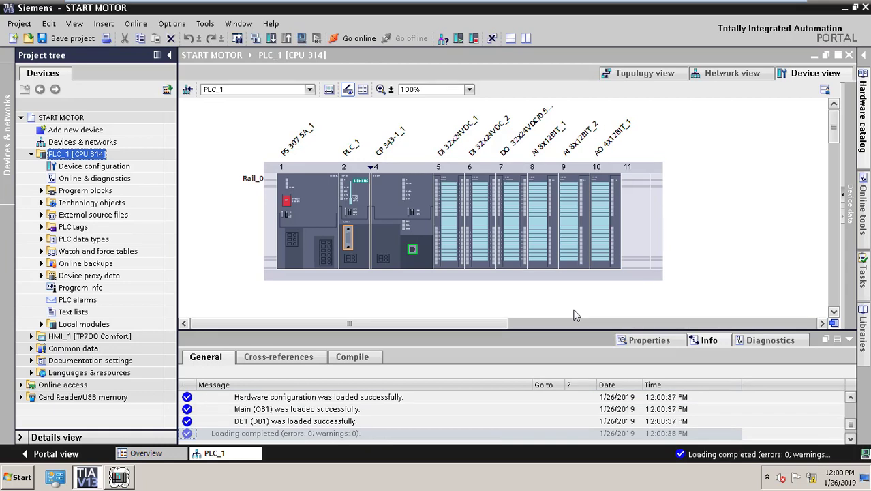
- Bring up the S7-PLCSIM window, widen it and reduce its height slightly
{"action": "left_click", "coordinate": [122, 477]}
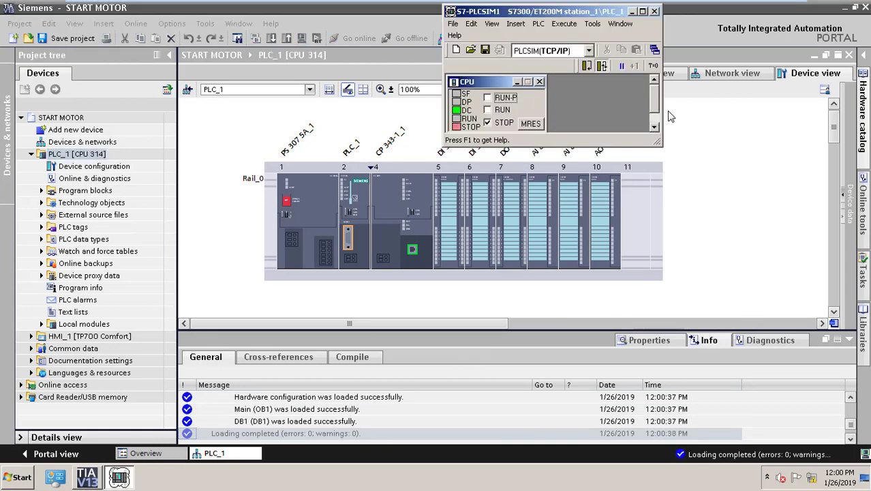
{"action": "left_click_drag", "start_coordinate": [663, 118], "coordinate": [766, 125]}
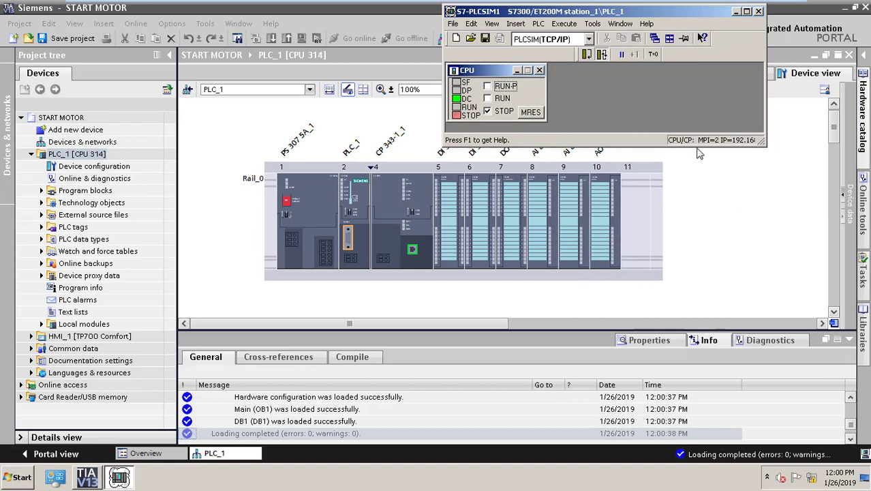
{"action": "left_click_drag", "start_coordinate": [696, 148], "coordinate": [697, 139]}
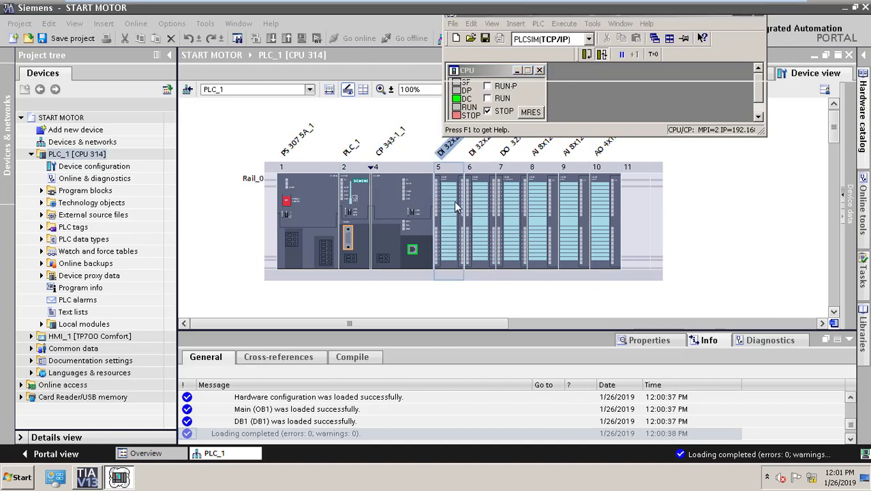
- Examine the start and end input addresses of module DI 32x24VDC_1 in slot 5
{"action": "left_click", "coordinate": [480, 204]}
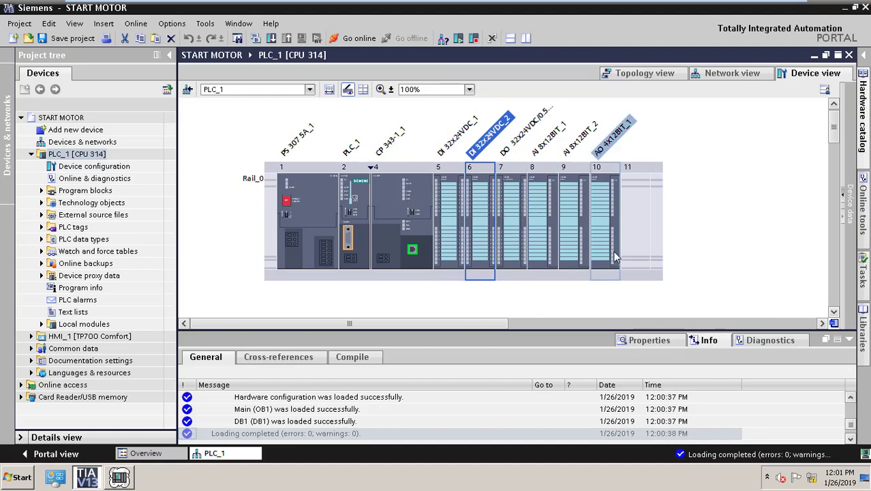
{"action": "left_click", "coordinate": [454, 203]}
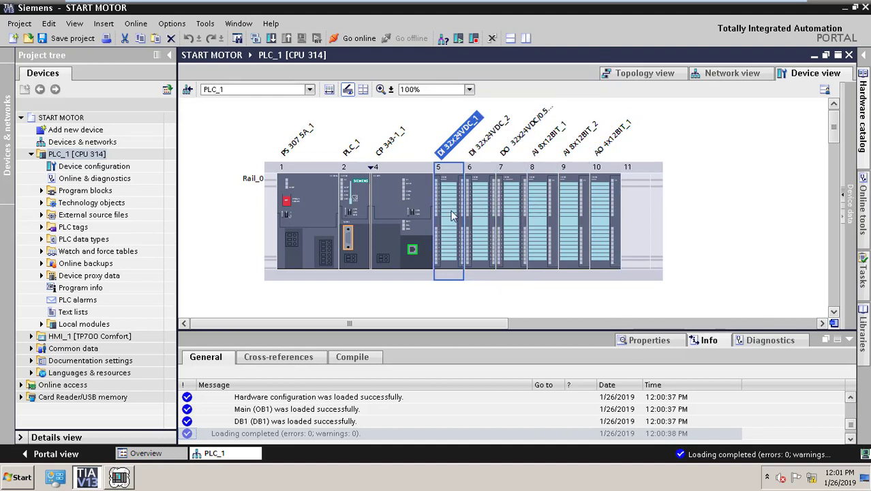
{"action": "double_click", "coordinate": [452, 208]}
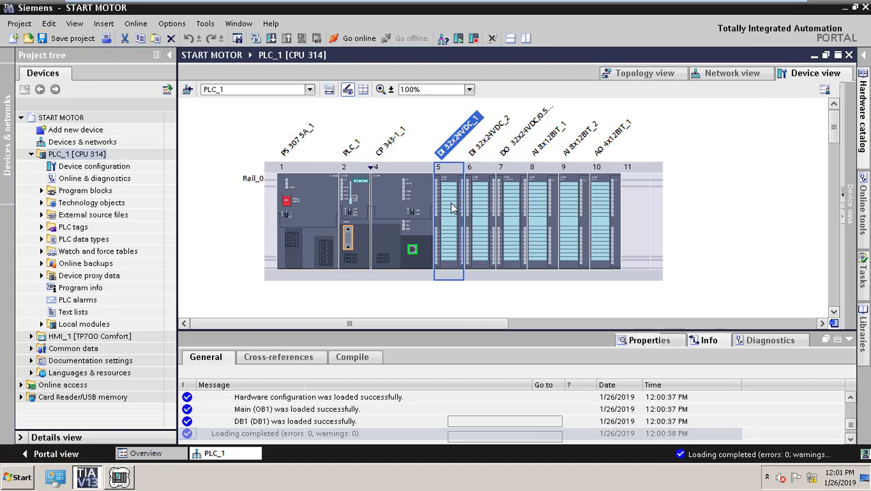
{"action": "left_click_drag", "start_coordinate": [501, 331], "coordinate": [501, 310]}
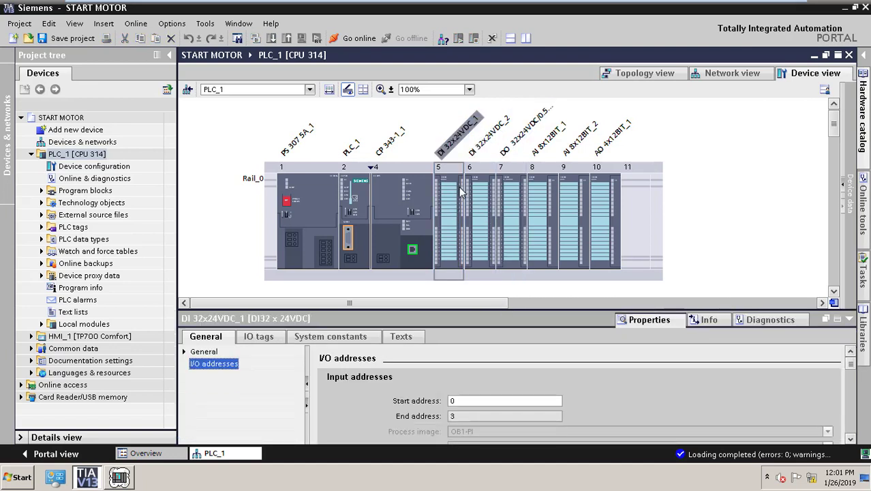
{"action": "left_click", "coordinate": [451, 401]}
{"action": "left_click", "coordinate": [452, 416]}
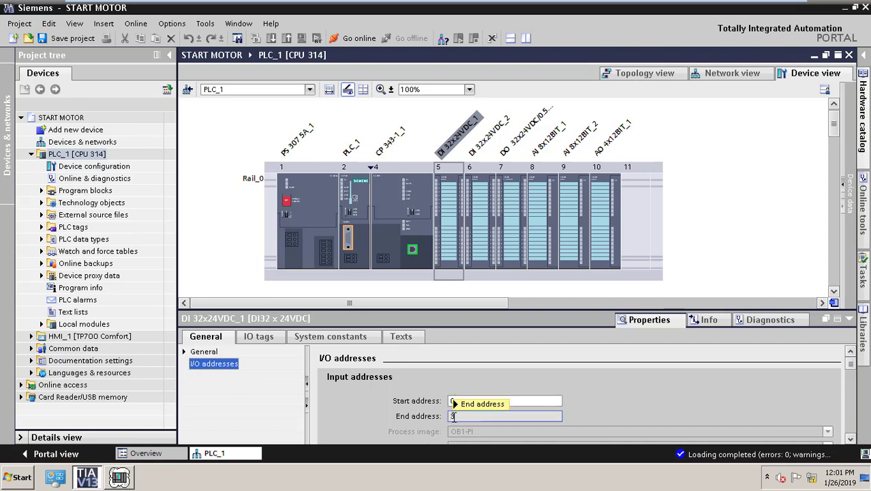
{"action": "left_click", "coordinate": [453, 401]}
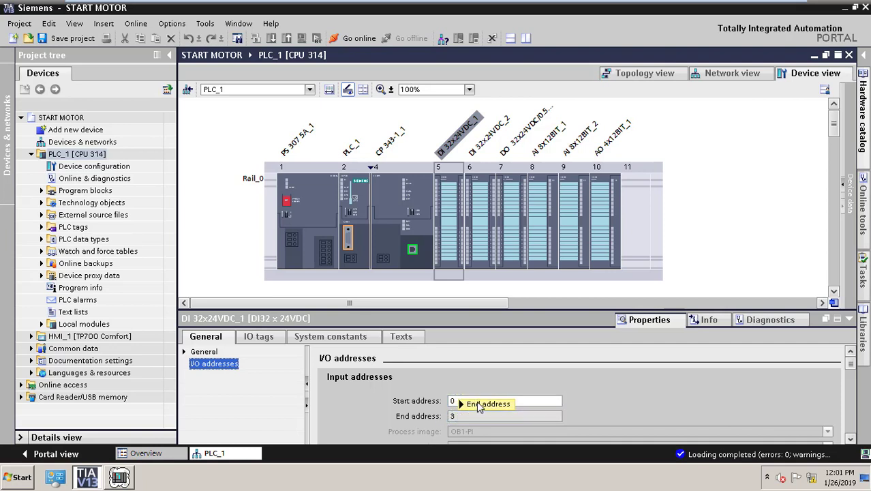
{"action": "left_click", "coordinate": [454, 416]}
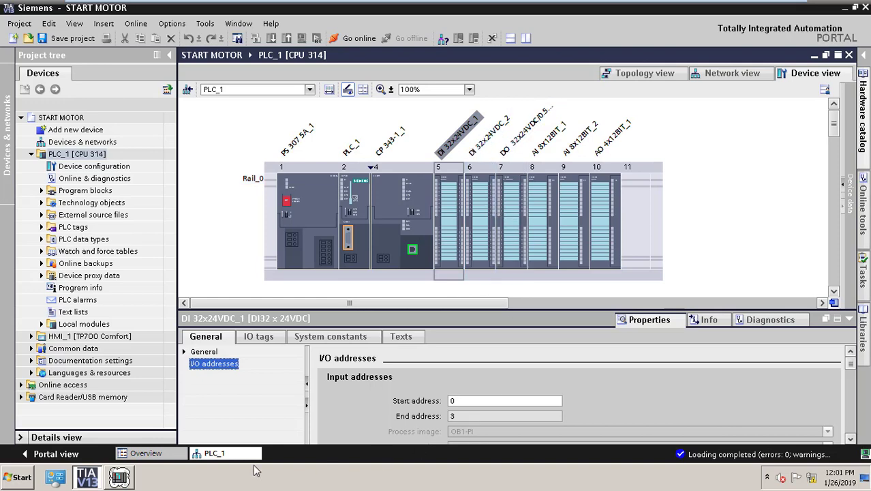
- Switch to S7-PLCSIM and insert an input variable for IB0 shown as bits
{"action": "left_click", "coordinate": [128, 478]}
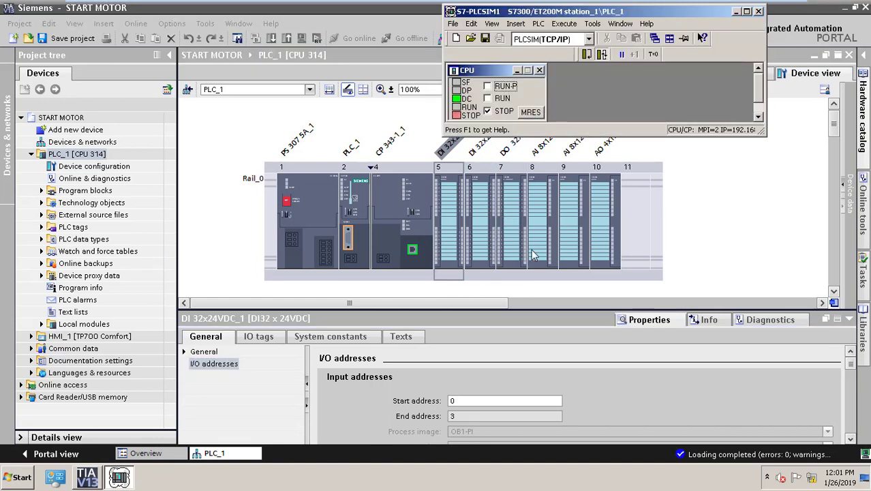
{"action": "left_click", "coordinate": [516, 24]}
{"action": "left_click", "coordinate": [528, 36]}
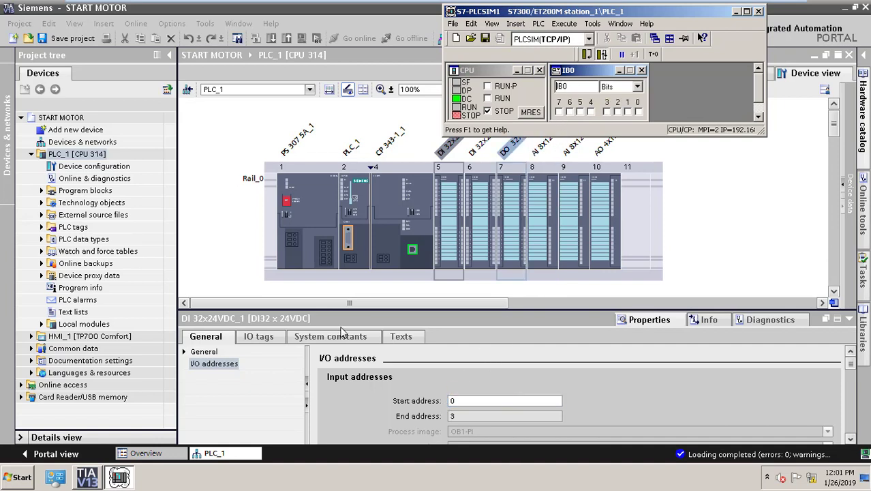
- Check the input addresses of module DI 32x24VDC_2, add a second simulator input variable set to IB4, and widen the simulator window
{"action": "left_click", "coordinate": [480, 219]}
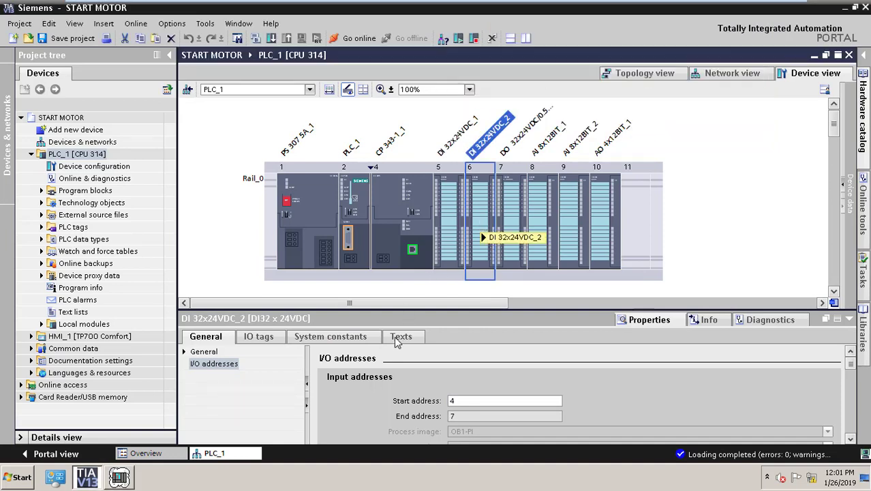
{"action": "left_click", "coordinate": [457, 401]}
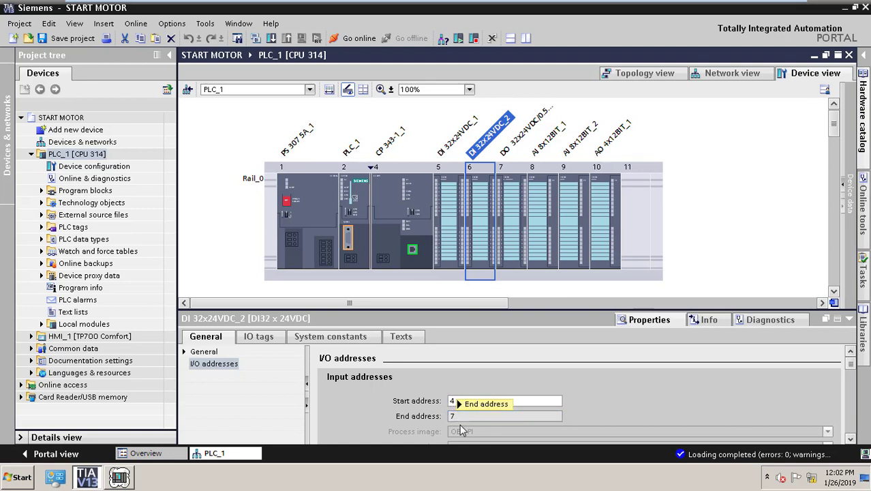
{"action": "left_click", "coordinate": [120, 476]}
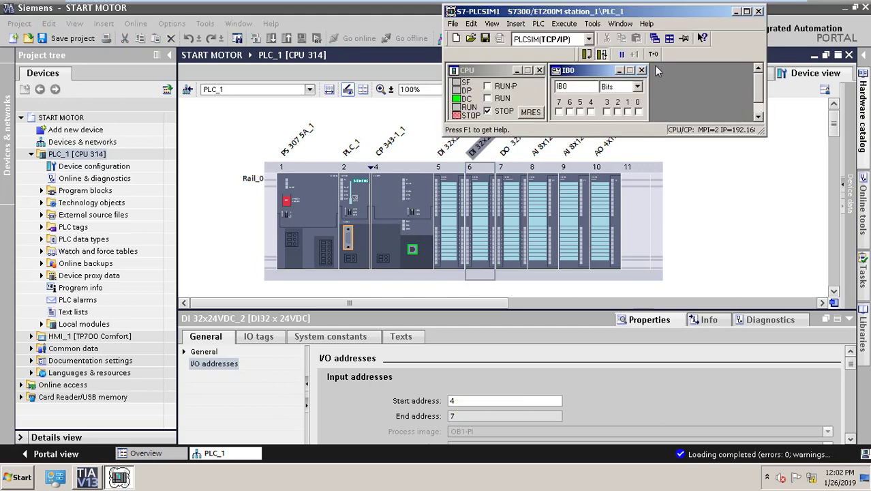
{"action": "left_click", "coordinate": [514, 24]}
{"action": "left_click", "coordinate": [535, 36]}
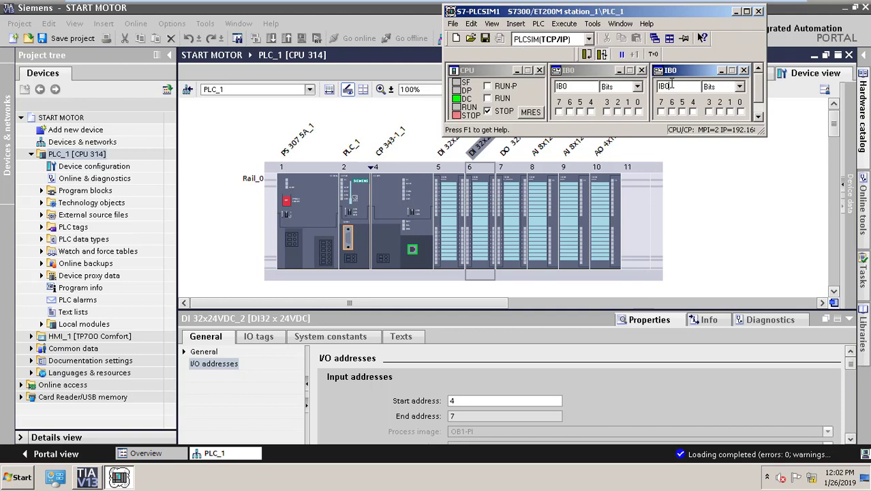
{"action": "key", "text": "Return"}
{"action": "left_click_drag", "start_coordinate": [767, 111], "coordinate": [865, 111]}
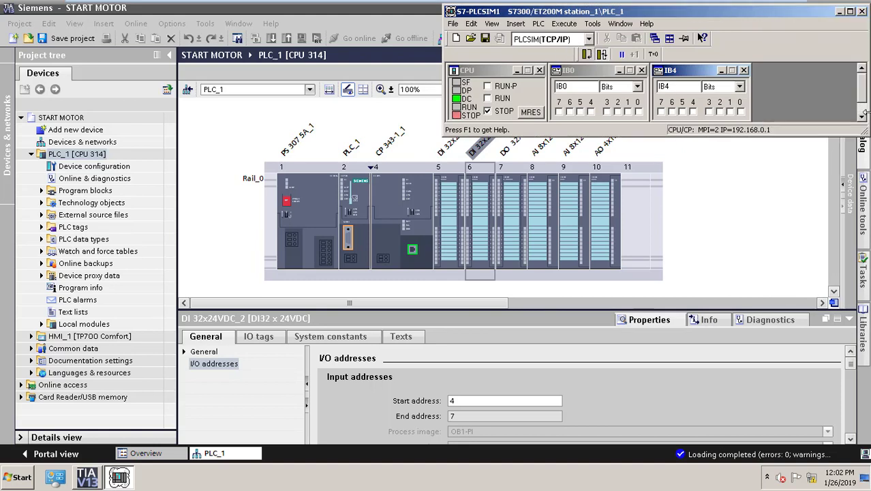
- Check the output addresses of the DO 32x24VDC module in slot 7 and insert output variable QB0 in S7-PLCSIM
{"action": "left_click", "coordinate": [515, 204]}
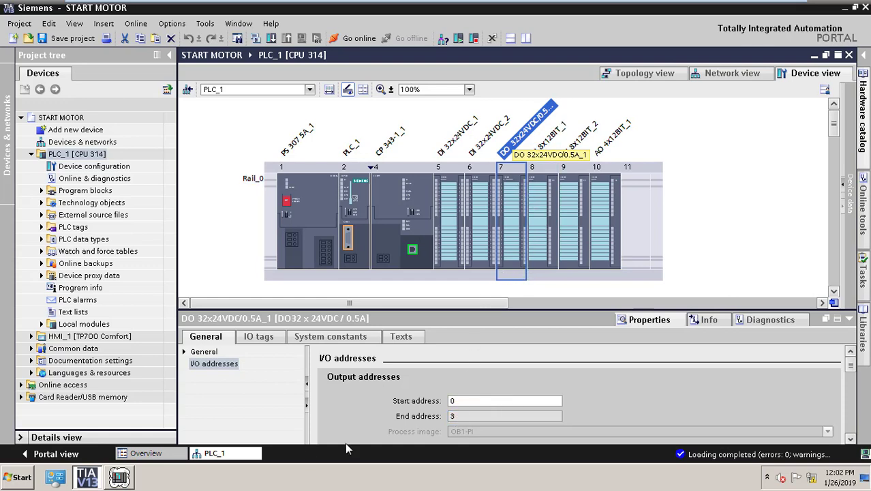
{"action": "left_click", "coordinate": [126, 477]}
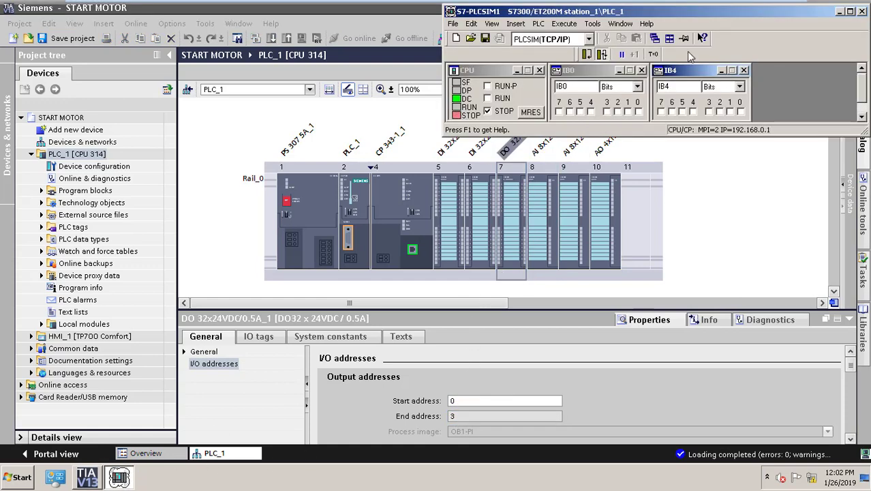
{"action": "left_click", "coordinate": [516, 23]}
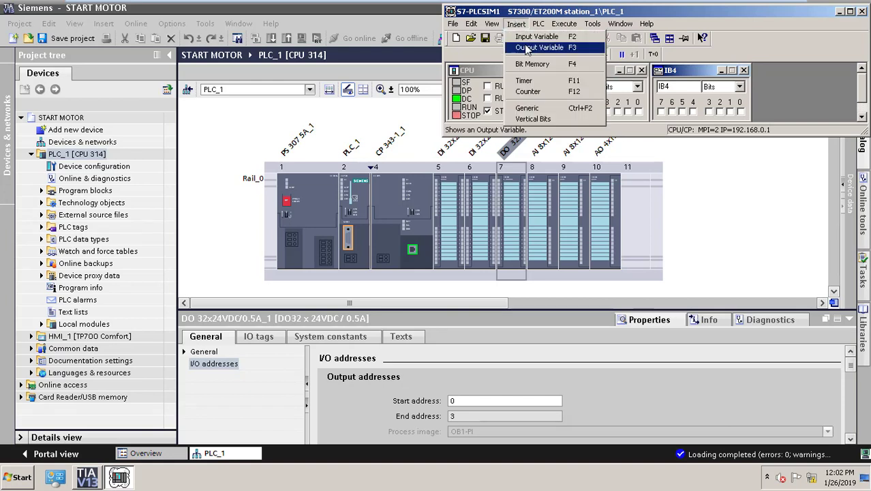
{"action": "left_click", "coordinate": [526, 48]}
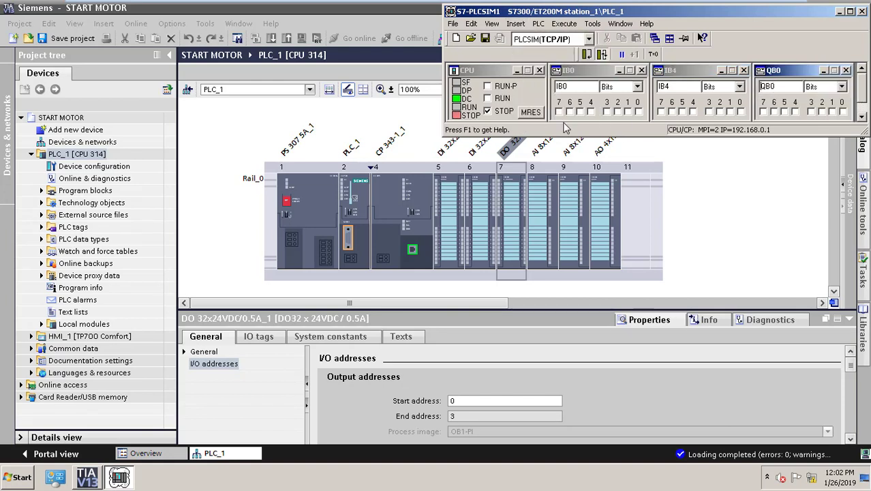
- Set the simulated CPU to RUN-P, minimize the simulator window, and collapse the module properties in TIA Portal
{"action": "left_click", "coordinate": [488, 87]}
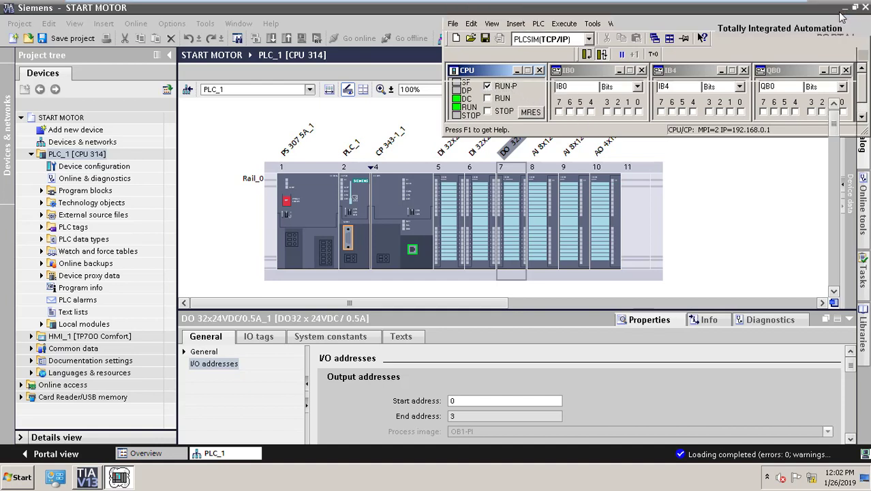
{"action": "left_click", "coordinate": [840, 12]}
{"action": "left_click", "coordinate": [849, 322]}
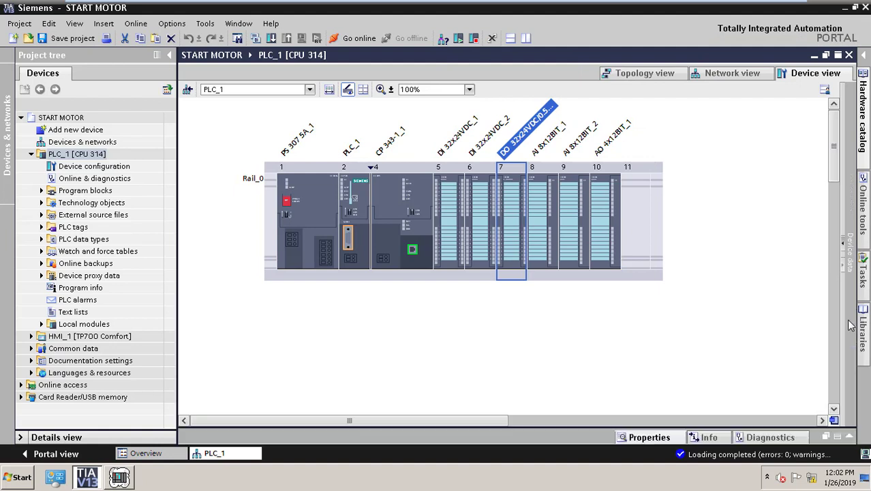
{"action": "left_click", "coordinate": [739, 298]}
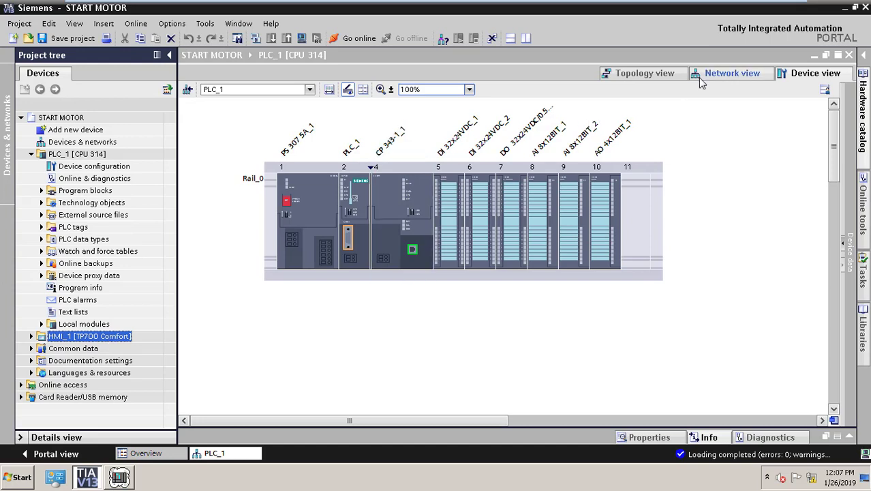
- Examine the PLC_1 and HMI_1 connection with addresses displayed in the network view, hide the addresses, and return to the device view
{"action": "left_click", "coordinate": [721, 77]}
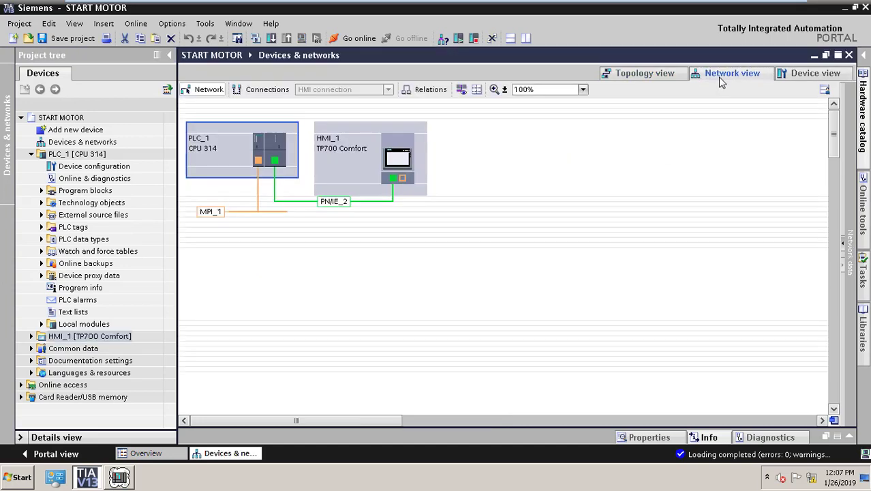
{"action": "left_click", "coordinate": [462, 89]}
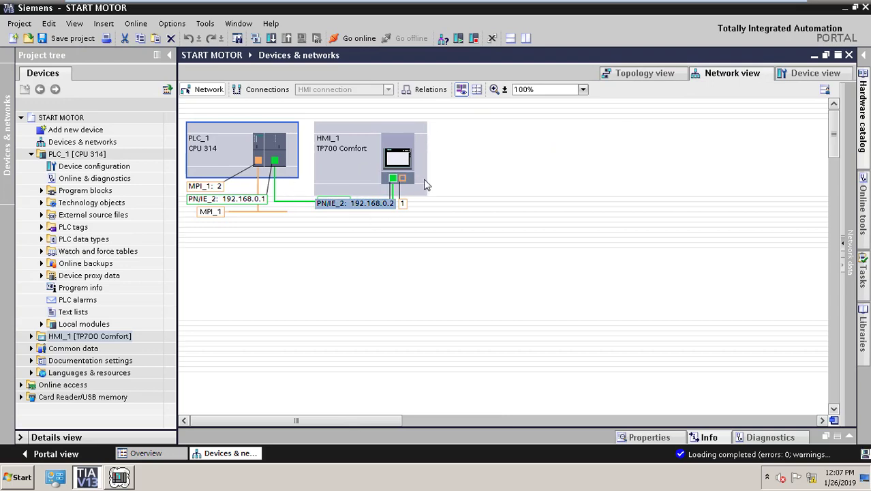
{"action": "left_click", "coordinate": [461, 90]}
{"action": "left_click", "coordinate": [811, 73]}
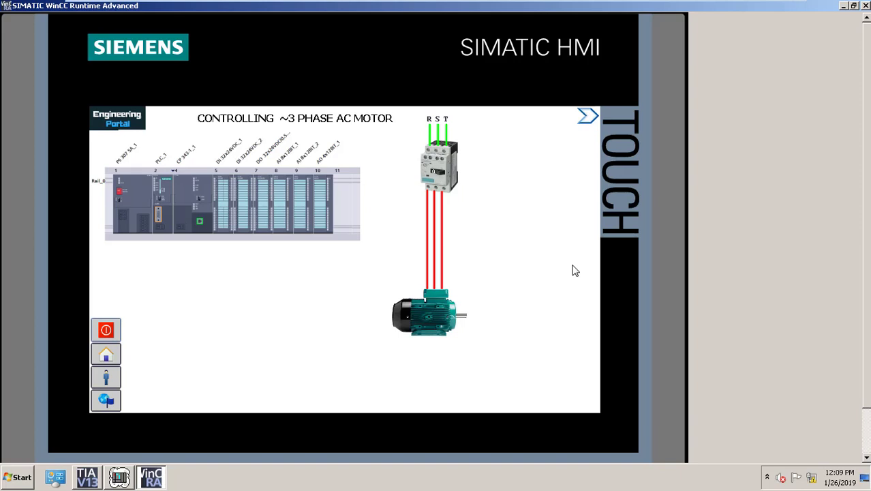
- Switch on the motor's circuit breaker on the WinCC Runtime HMI screen
{"action": "left_click", "coordinate": [441, 177]}
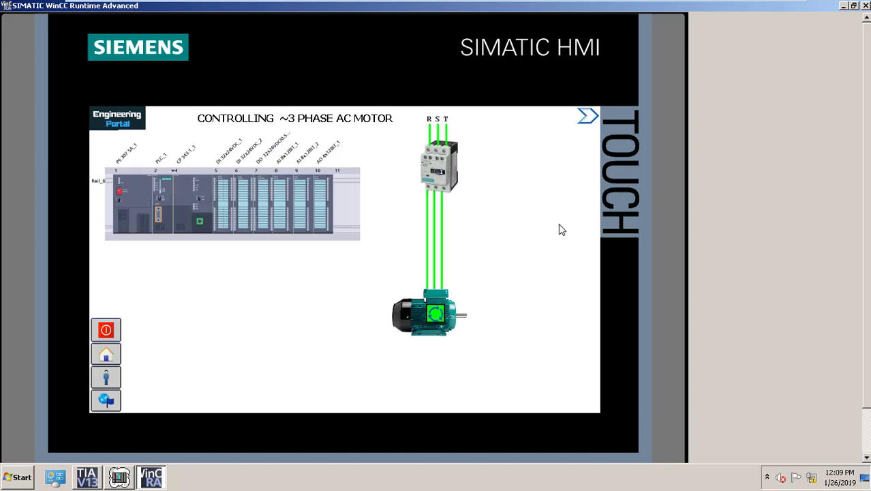